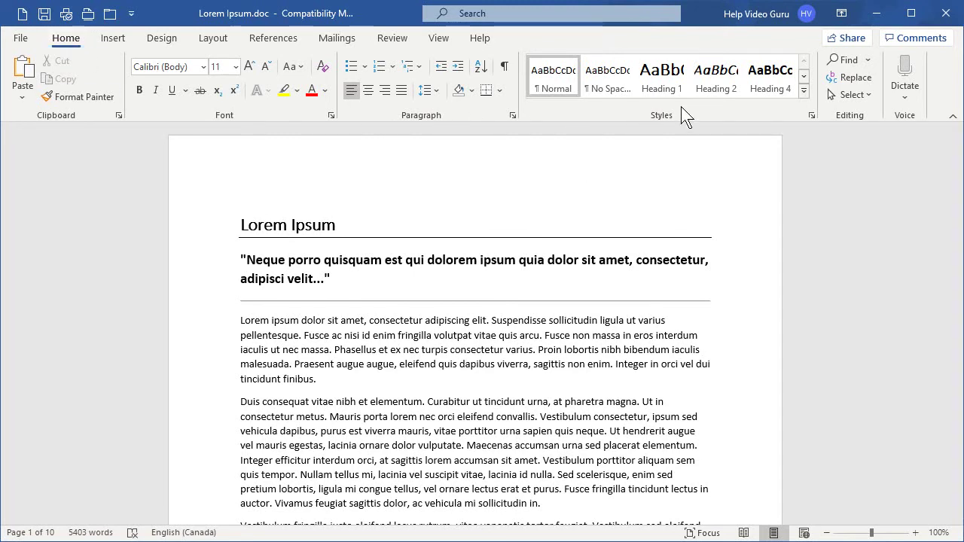
- Open Modify Style for the Normal style and apply changes to new documents based on this template
{"action": "right_click", "coordinate": [556, 85]}
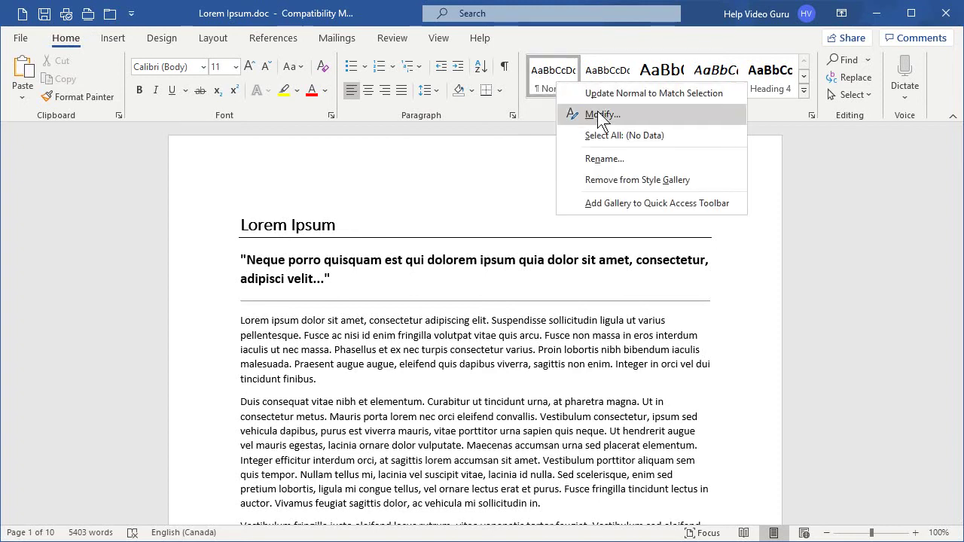
{"action": "left_click", "coordinate": [600, 115]}
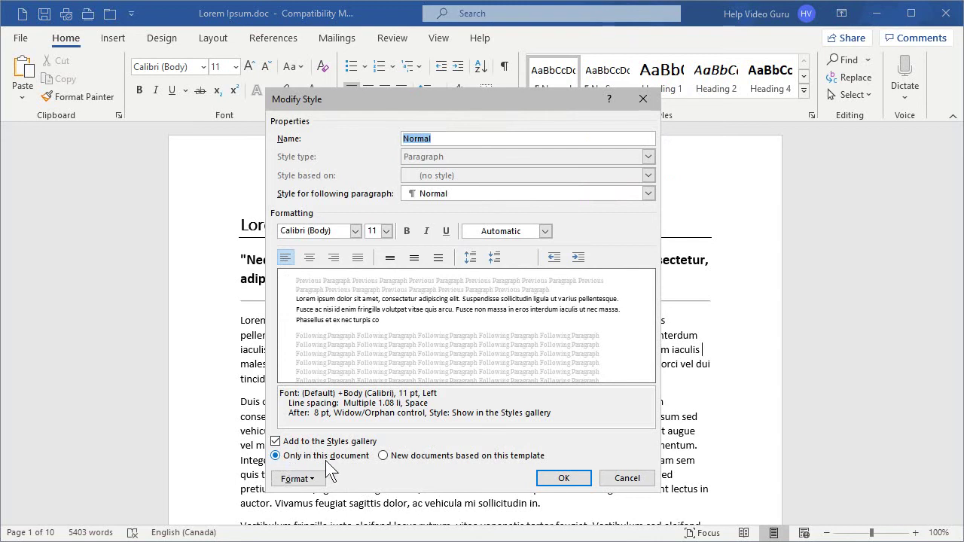
{"action": "left_click", "coordinate": [383, 456]}
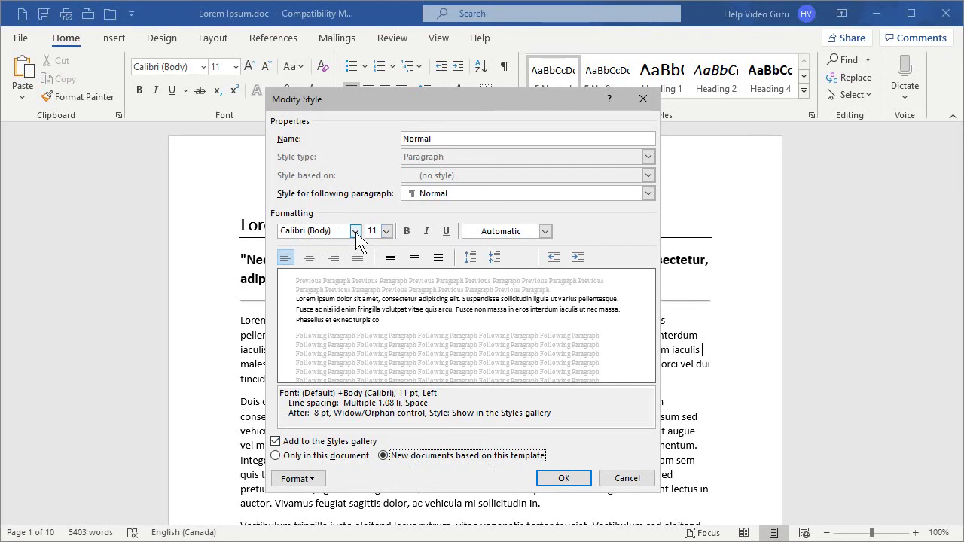
- Change the Normal style font to Arial 12 pt, leaving it not bold
{"action": "left_click", "coordinate": [356, 232]}
{"action": "left_click", "coordinate": [227, 283]}
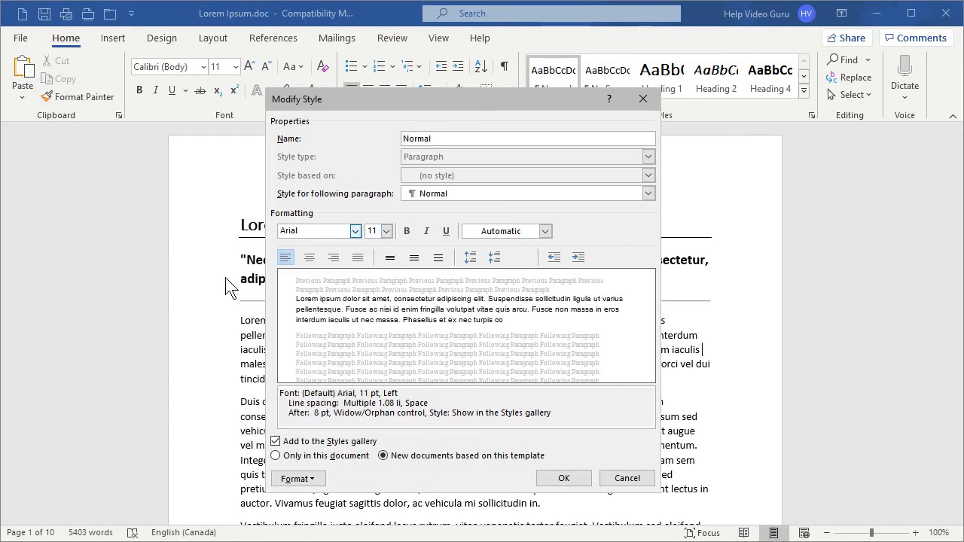
{"action": "left_click", "coordinate": [388, 234]}
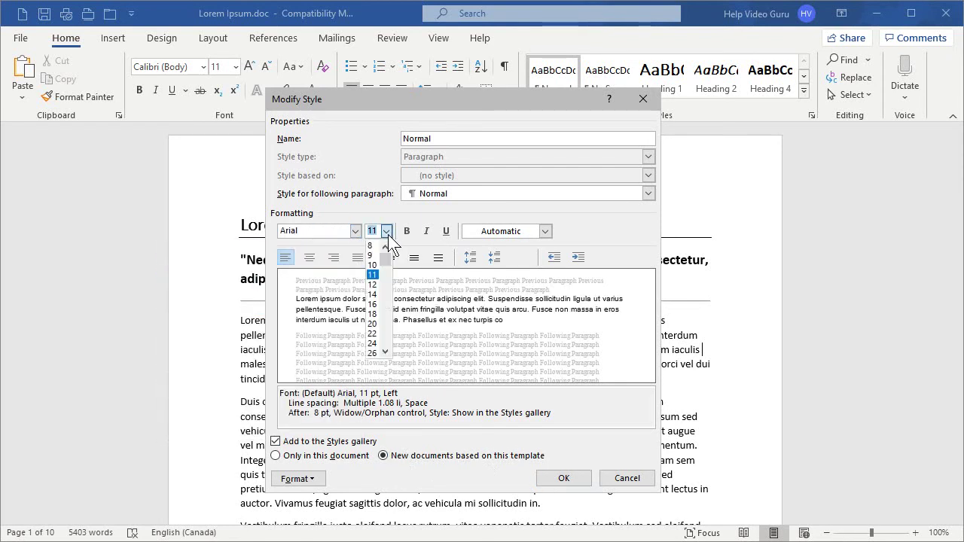
{"action": "left_click", "coordinate": [374, 284]}
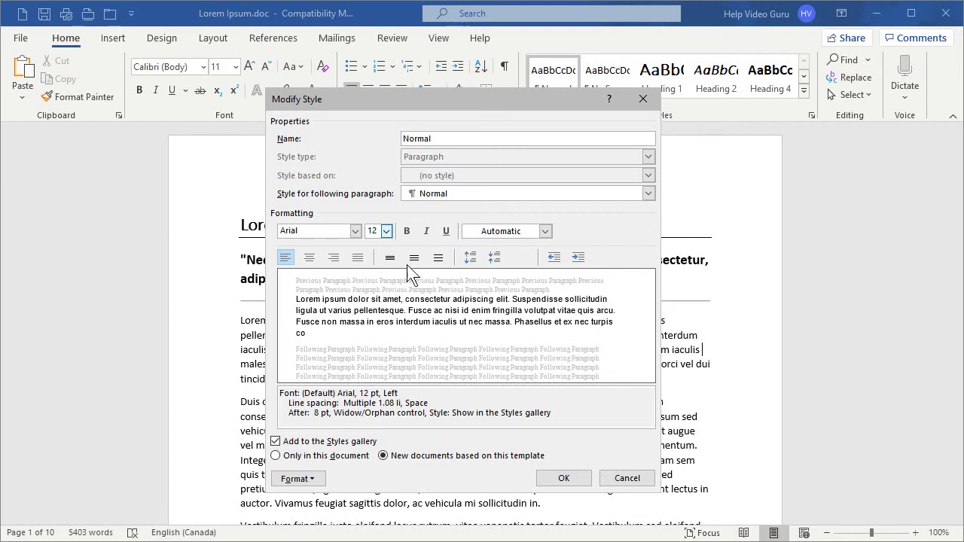
{"action": "left_click", "coordinate": [406, 231]}
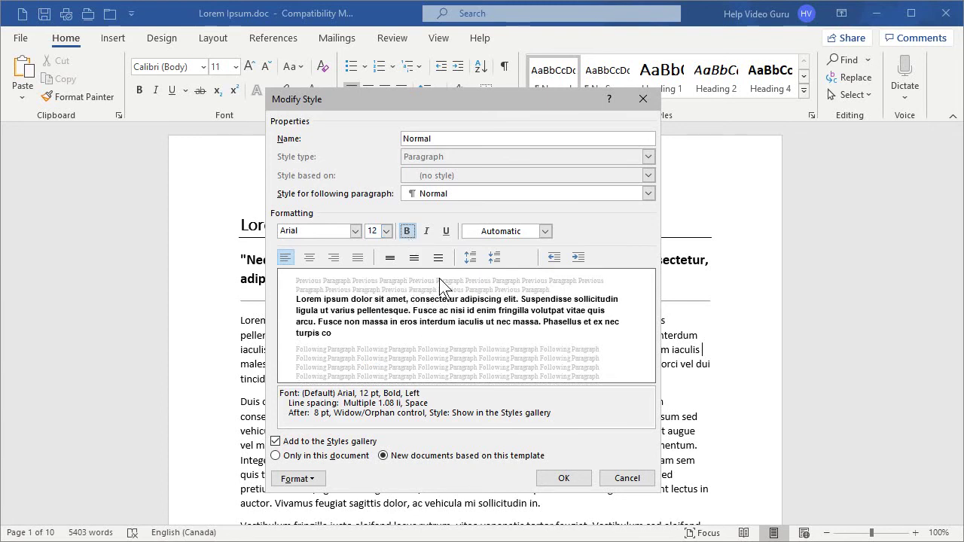
{"action": "left_click", "coordinate": [407, 232]}
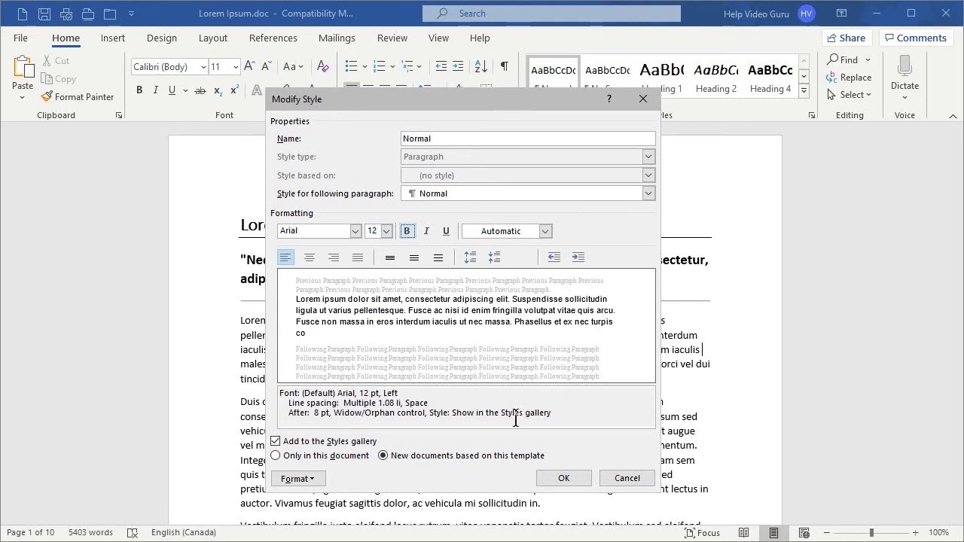
{"action": "left_click", "coordinate": [564, 480]}
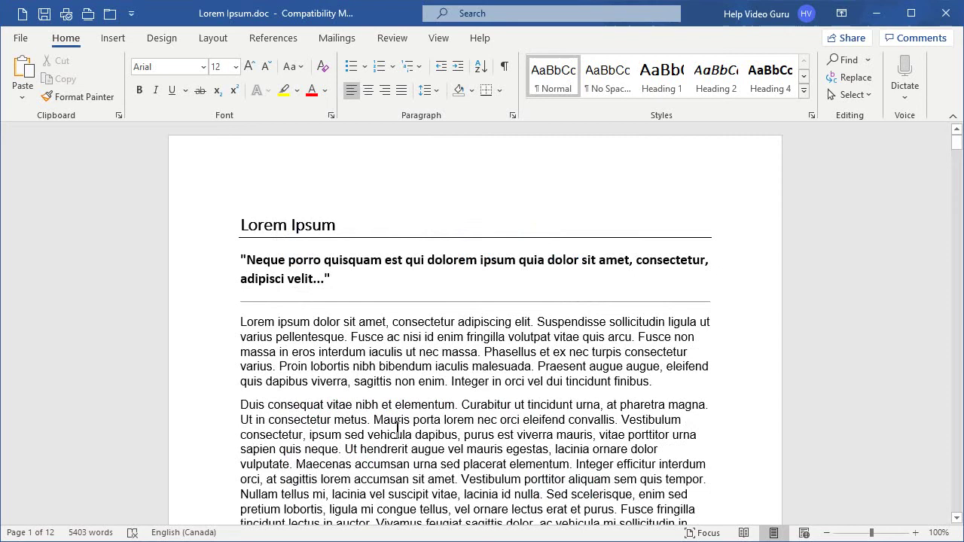
{"action": "scroll", "coordinate": [401, 414], "scroll_direction": "down", "scroll_amount": 1}
{"action": "scroll", "coordinate": [401, 416], "scroll_direction": "up", "scroll_amount": 1}
- Reopen Modify Style for Normal, apply to new template documents, and show the Format options
{"action": "right_click", "coordinate": [560, 79]}
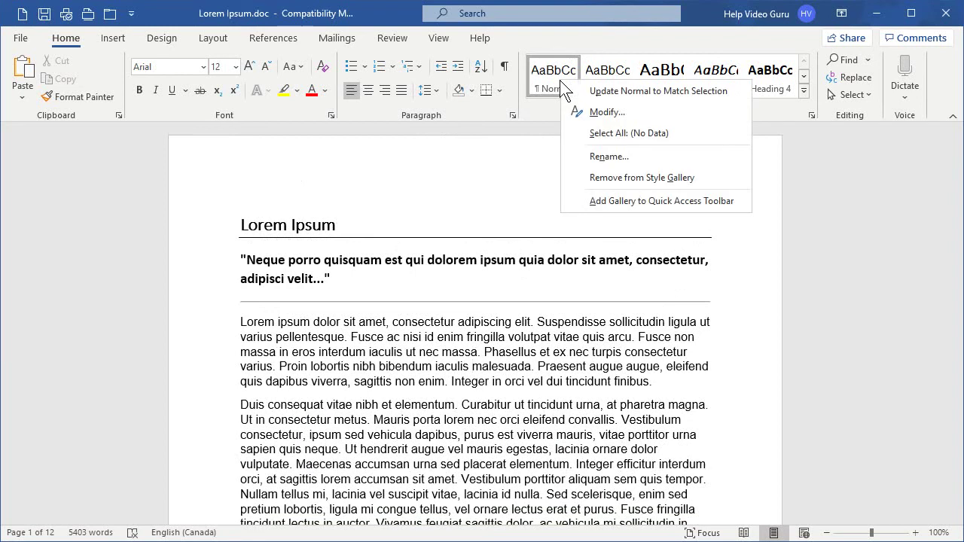
{"action": "left_click", "coordinate": [602, 117]}
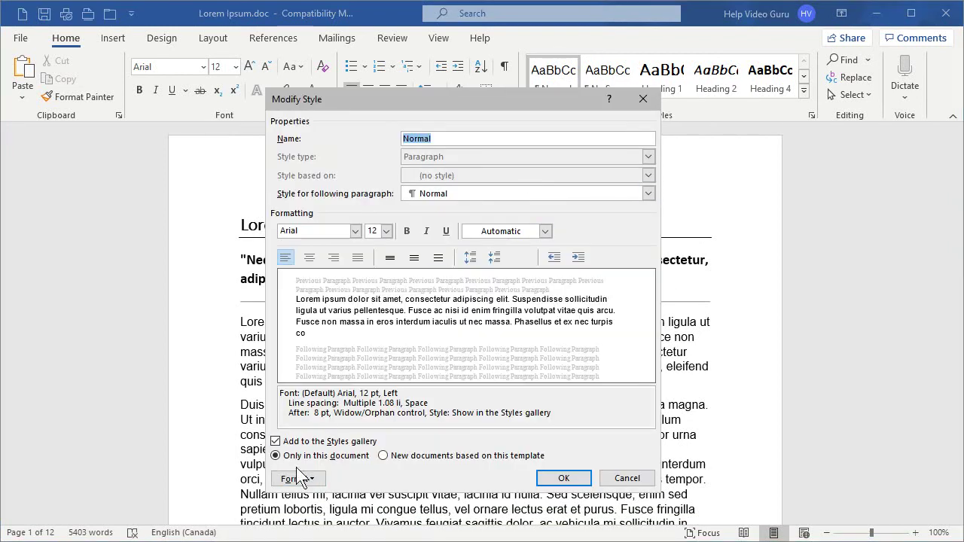
{"action": "left_click", "coordinate": [383, 456]}
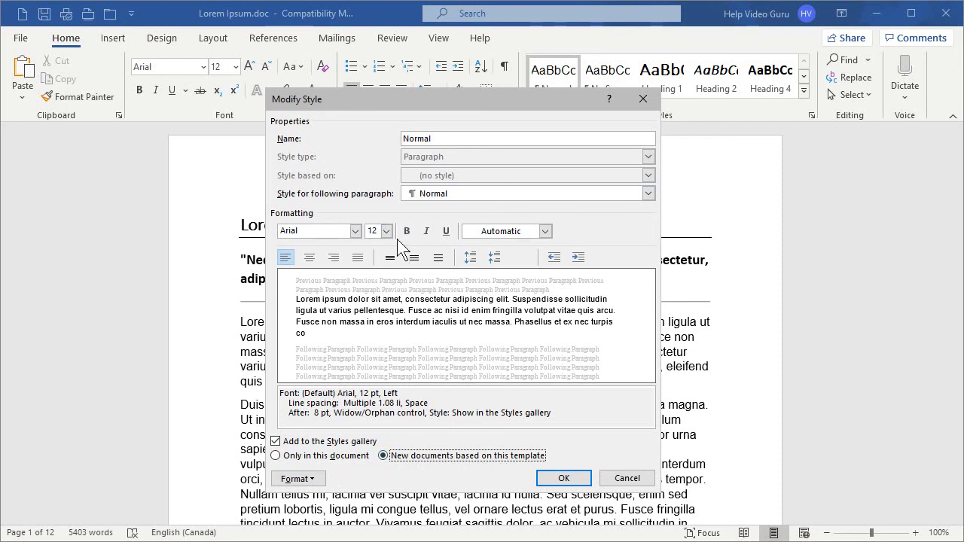
{"action": "left_click", "coordinate": [313, 480]}
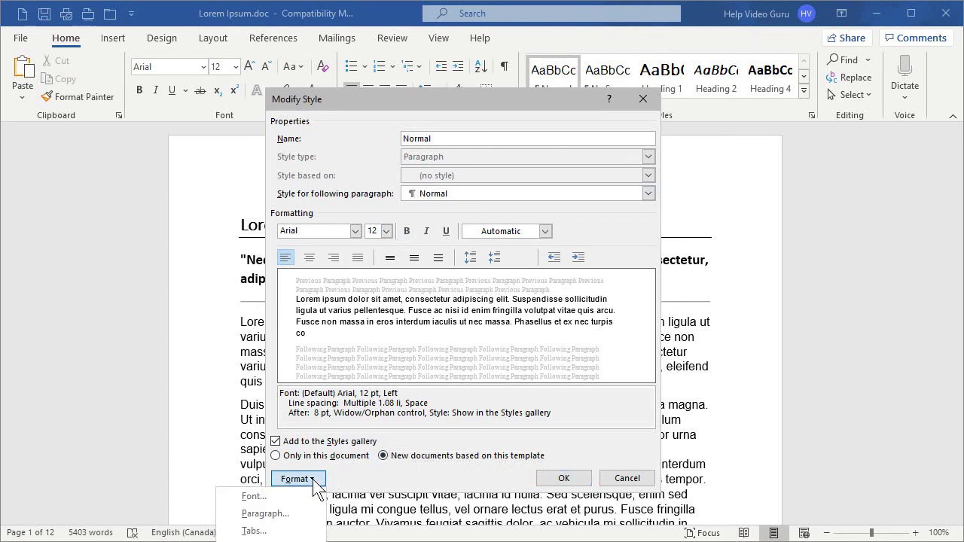
- Give the Normal style 18 pt spacing after and Justified alignment in its paragraph settings
{"action": "left_click", "coordinate": [276, 515]}
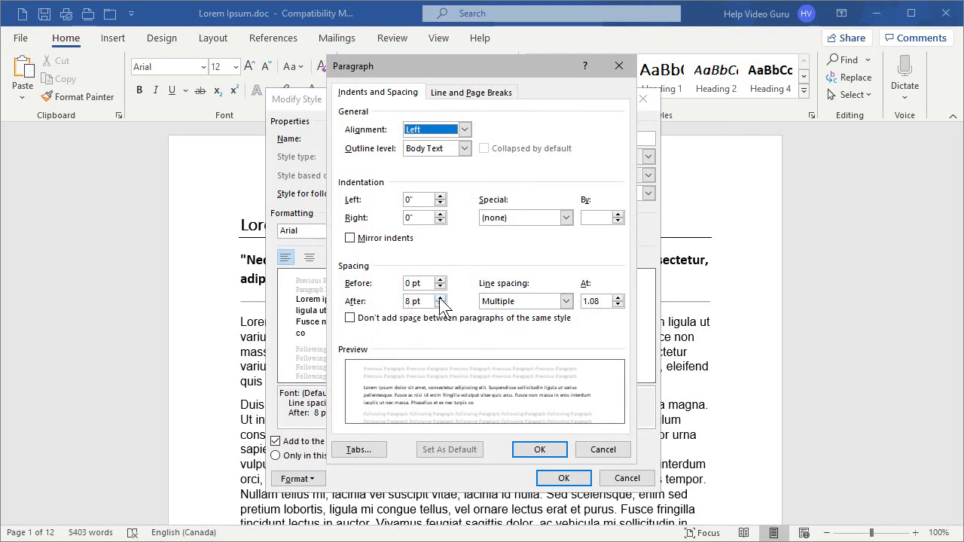
{"action": "left_click", "coordinate": [441, 298]}
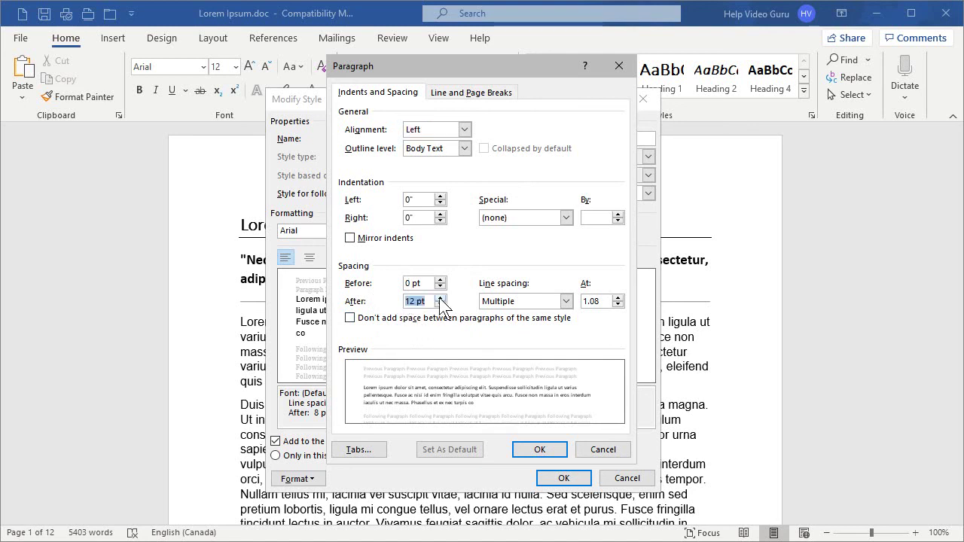
{"action": "left_click", "coordinate": [441, 299]}
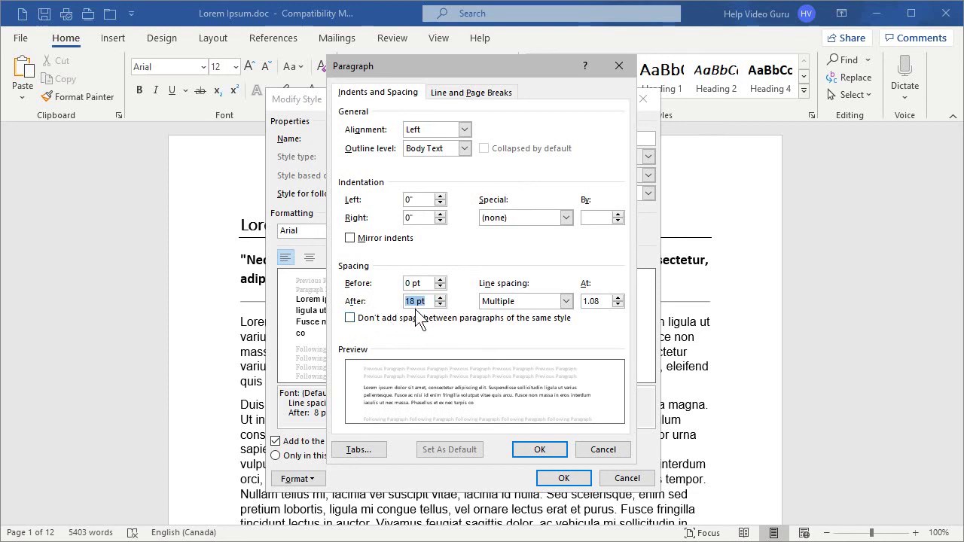
{"action": "left_click", "coordinate": [465, 131]}
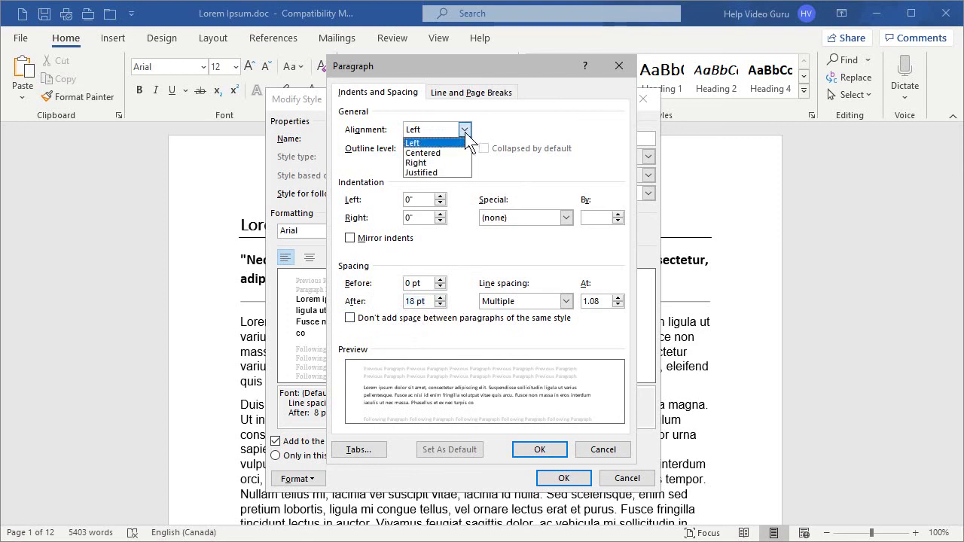
{"action": "left_click", "coordinate": [427, 173]}
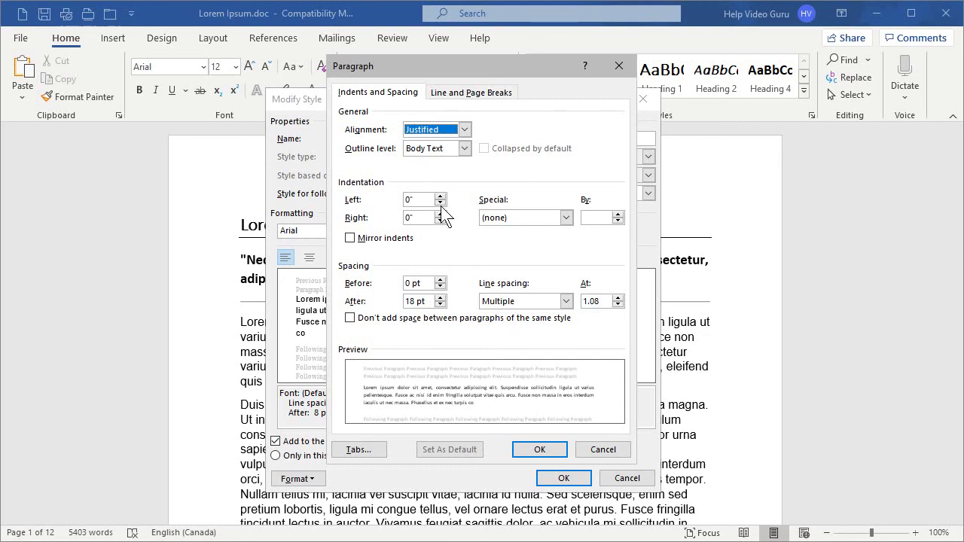
{"action": "left_click", "coordinate": [534, 449]}
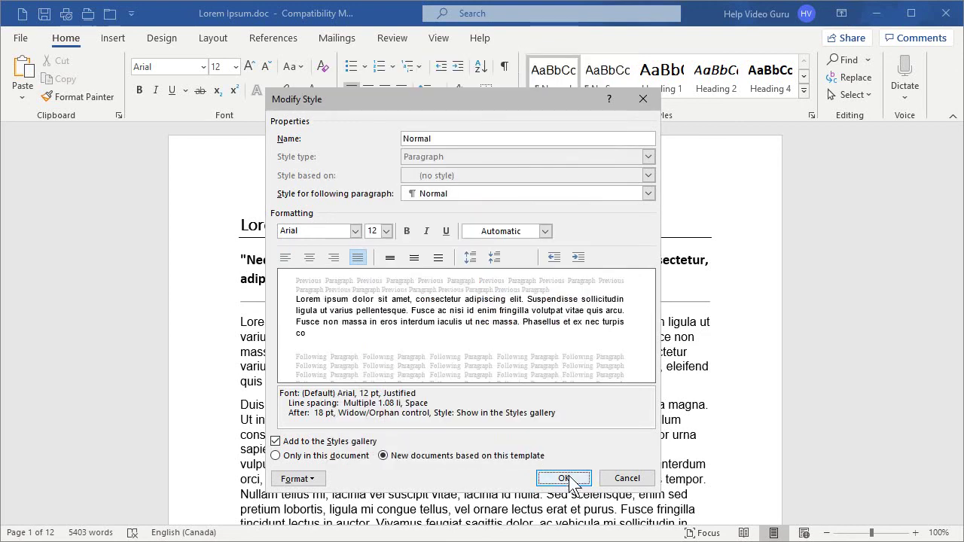
{"action": "left_click", "coordinate": [565, 478]}
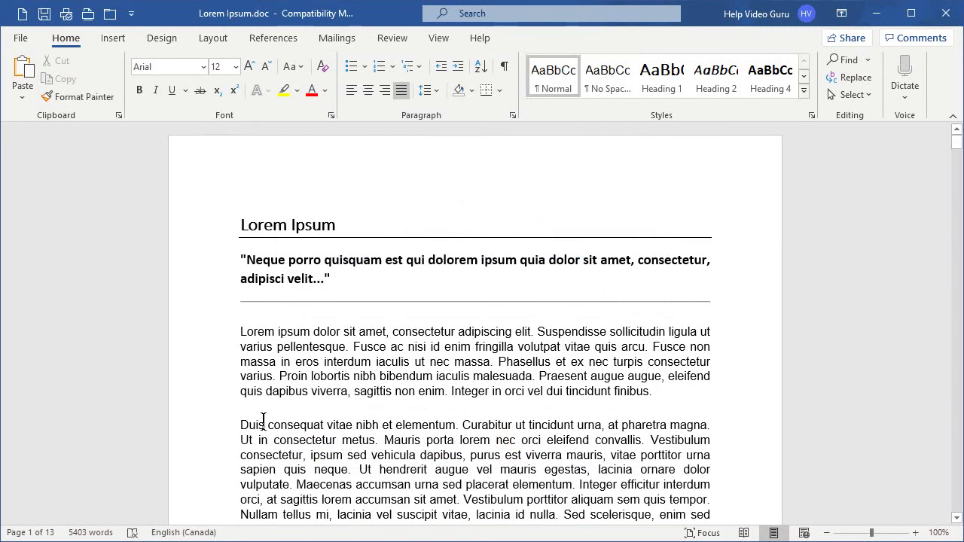
{"action": "scroll", "coordinate": [264, 420], "scroll_direction": "down", "scroll_amount": 2}
{"action": "scroll", "coordinate": [263, 423], "scroll_direction": "up", "scroll_amount": 2}
{"action": "scroll", "coordinate": [701, 460], "scroll_direction": "down", "scroll_amount": 2}
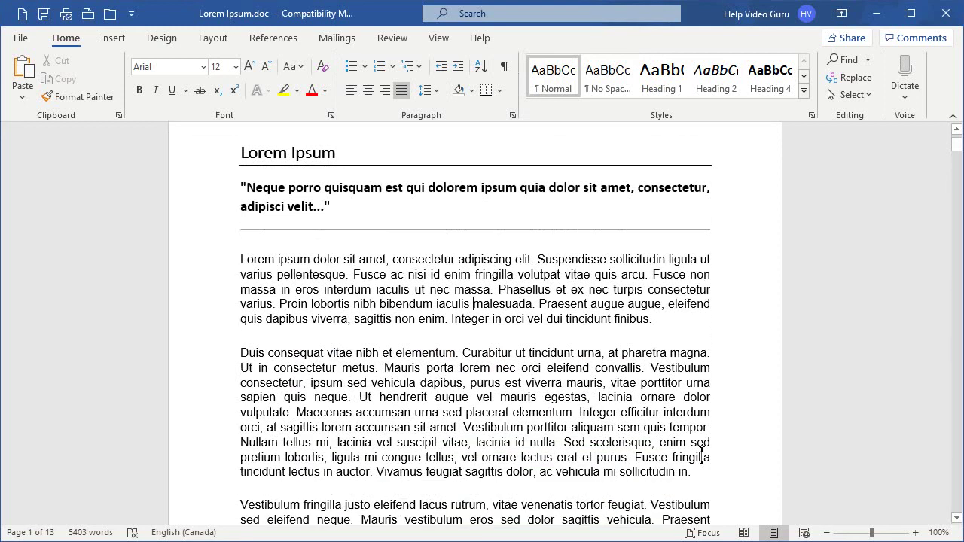
{"action": "scroll", "coordinate": [701, 456], "scroll_direction": "down", "scroll_amount": 5}
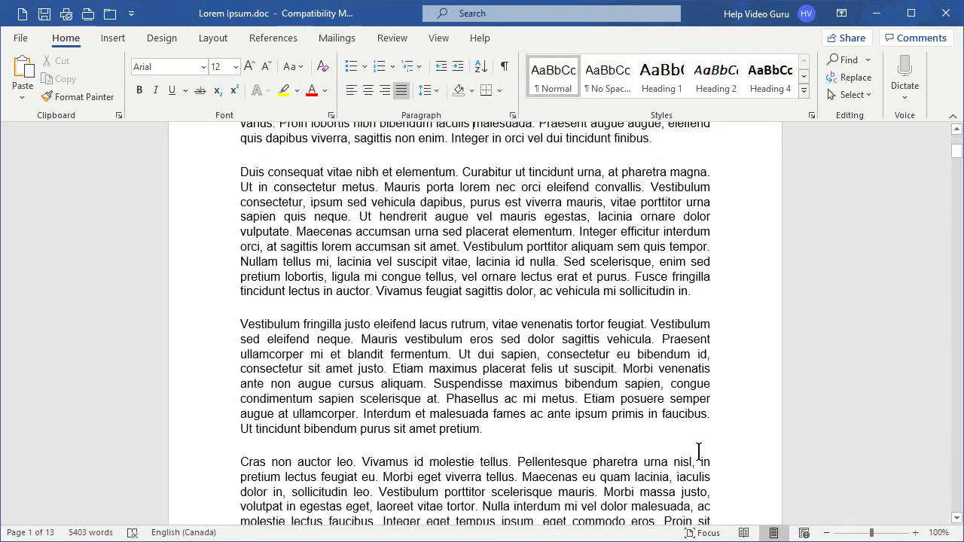
{"action": "scroll", "coordinate": [699, 451], "scroll_direction": "up", "scroll_amount": 1}
{"action": "scroll", "coordinate": [699, 453], "scroll_direction": "up", "scroll_amount": 6}
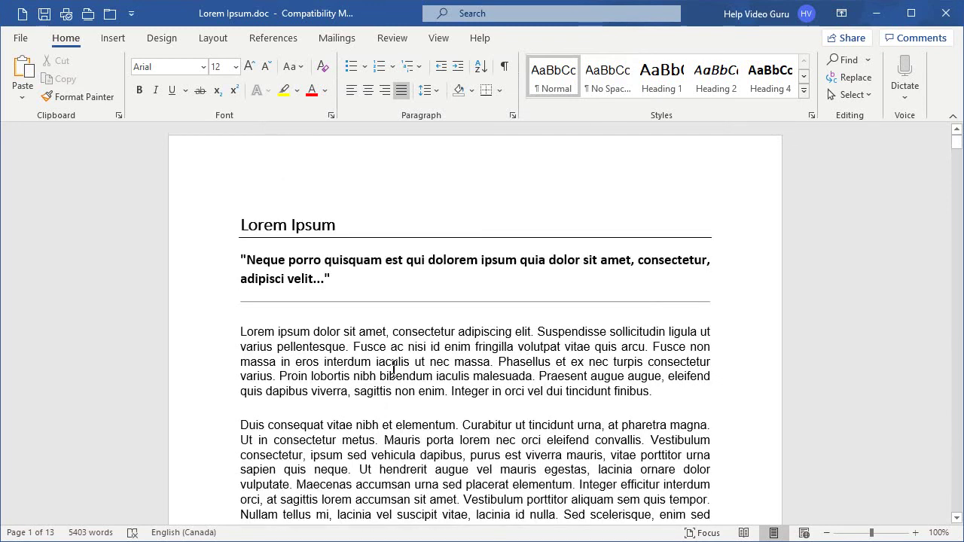
{"action": "right_click", "coordinate": [566, 85]}
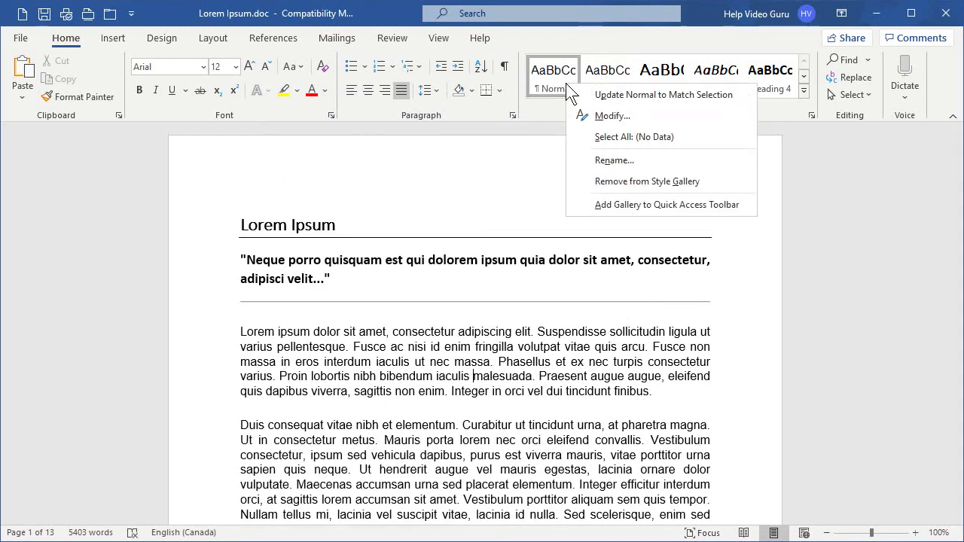
{"action": "left_click", "coordinate": [603, 116]}
{"action": "left_click_drag", "start_coordinate": [487, 100], "coordinate": [510, 28]}
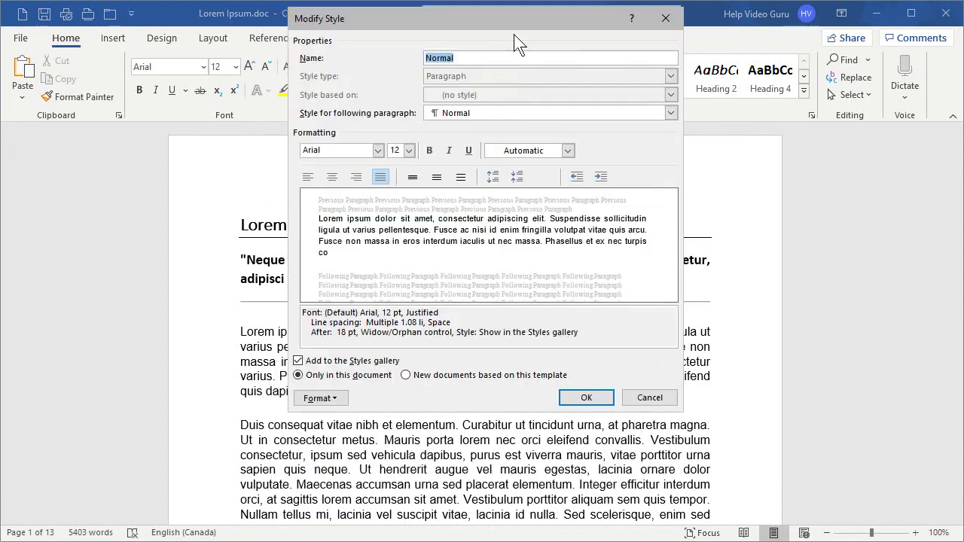
{"action": "left_click", "coordinate": [331, 402]}
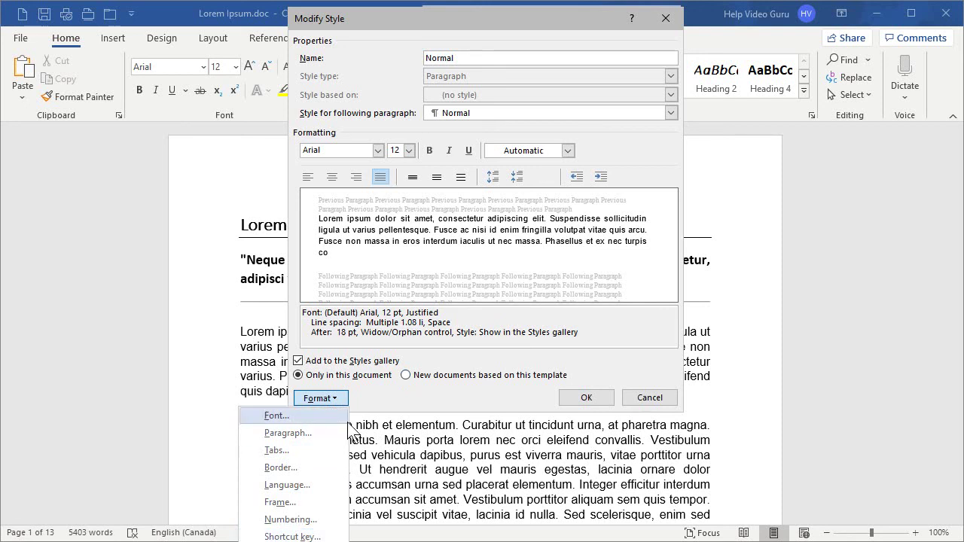
{"action": "key", "text": "Escape"}
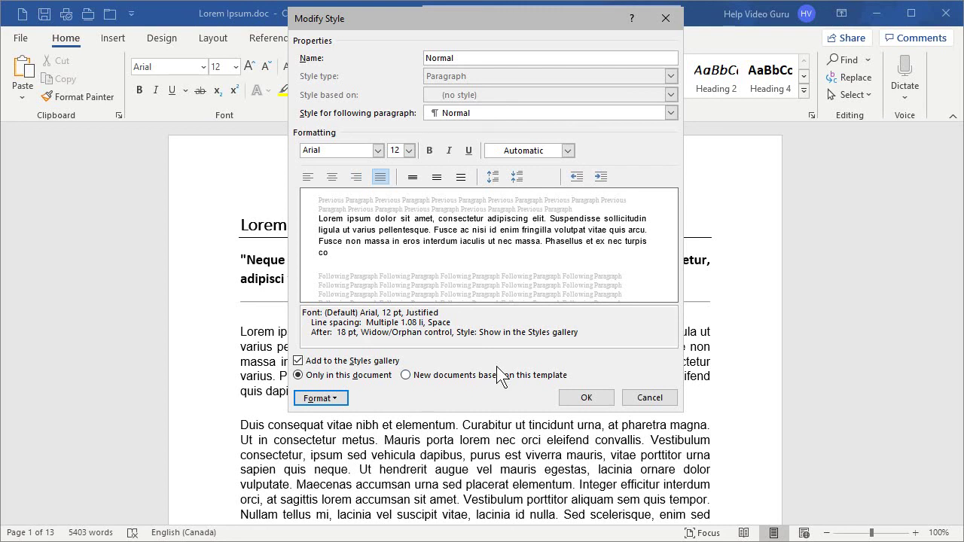
{"action": "left_click", "coordinate": [586, 398]}
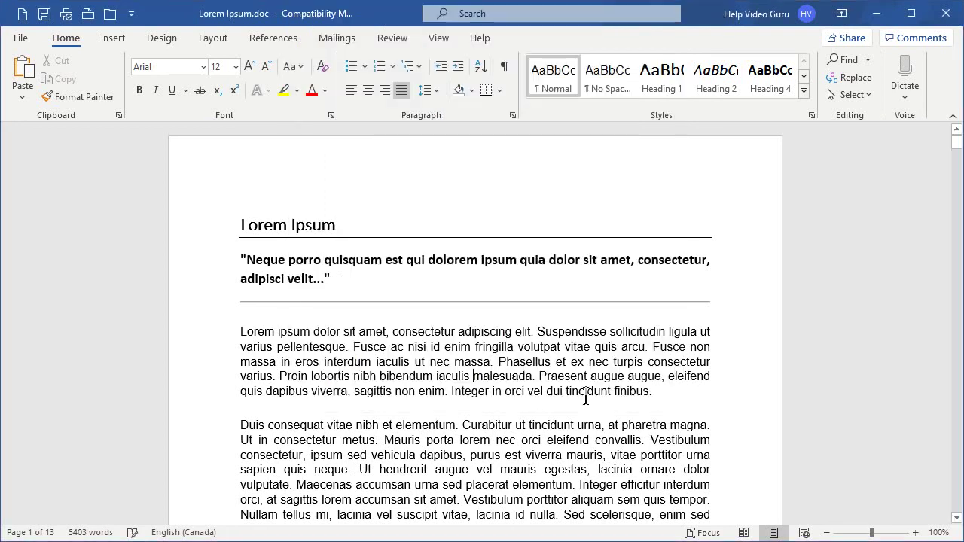